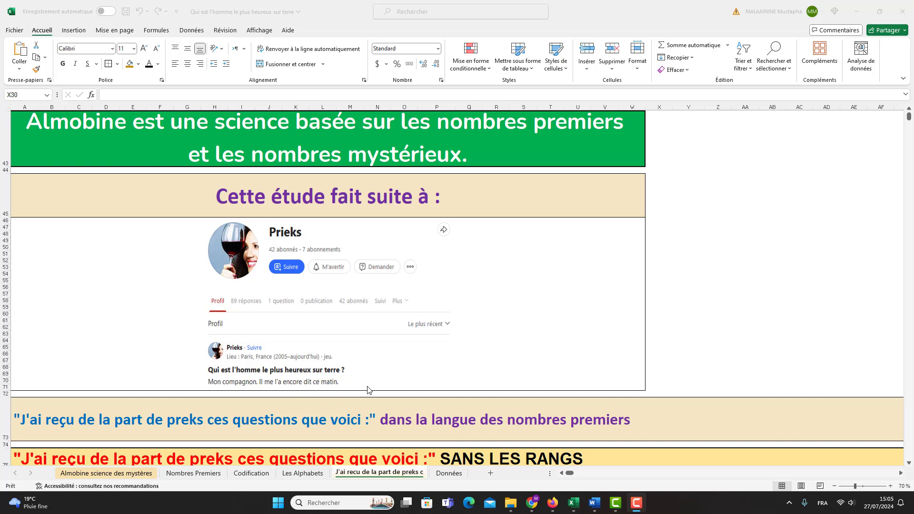
# Step: Examine the source profile post and the phrase heading with its prime-number letter coding in the tables below
pyautogui.scroll(-2, 368, 390)
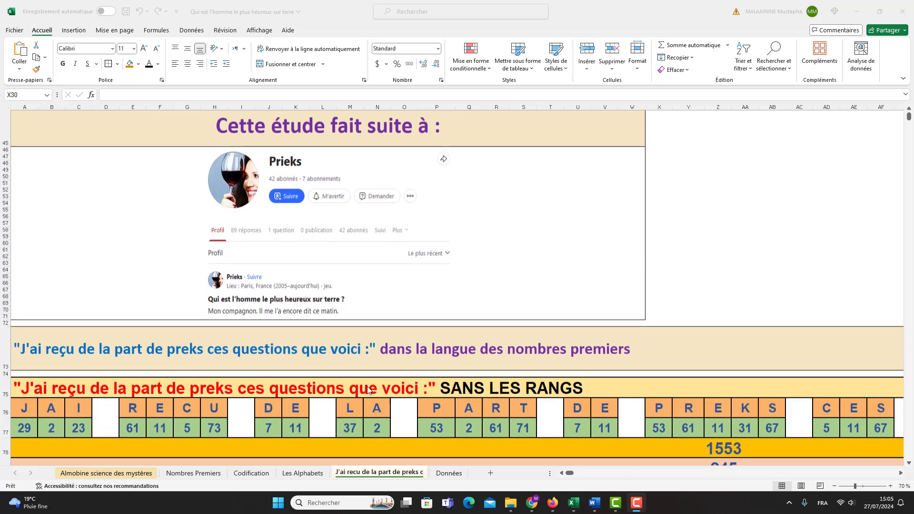
pyautogui.scroll(-4, 194, 367)
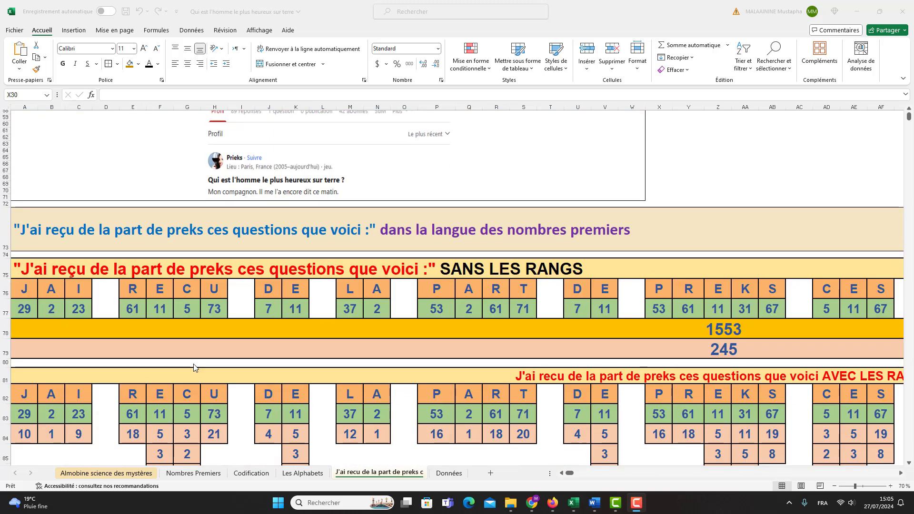
pyautogui.scroll(1, 237, 362)
pyautogui.scroll(-1, 238, 363)
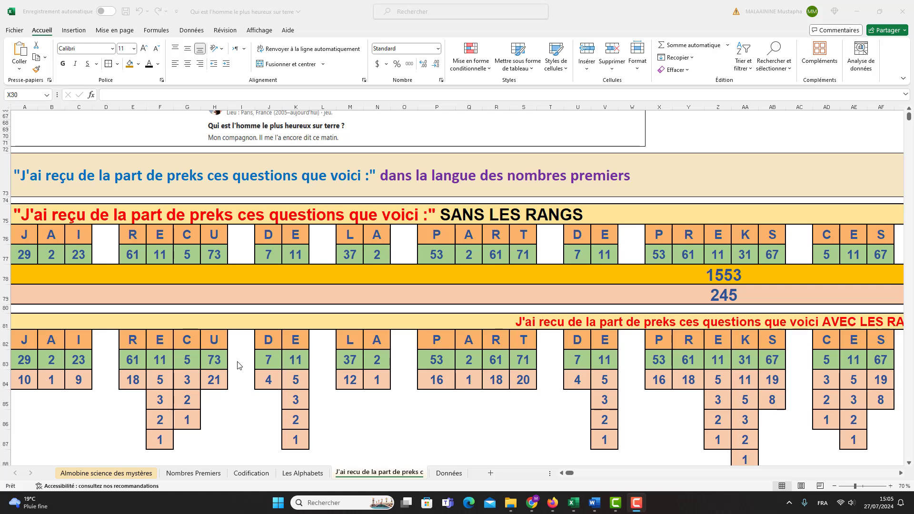
pyautogui.scroll(2, 238, 365)
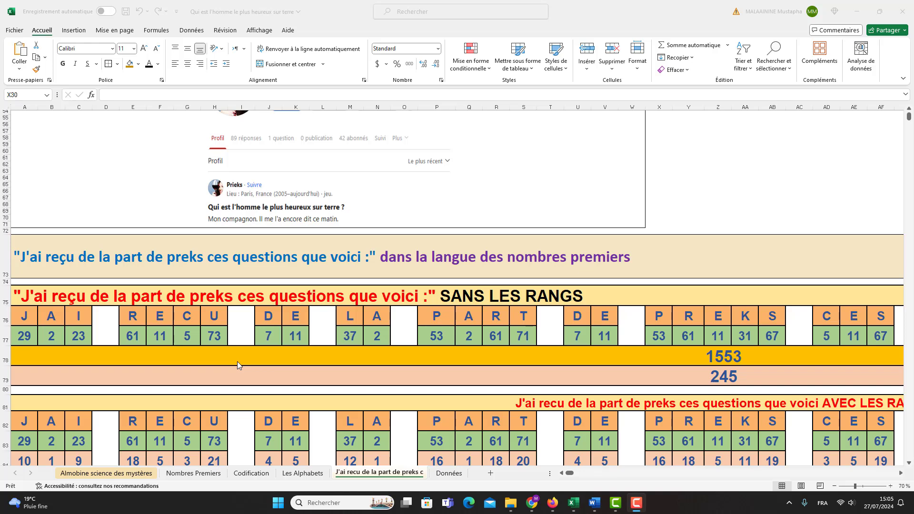
pyautogui.scroll(-3, 238, 362)
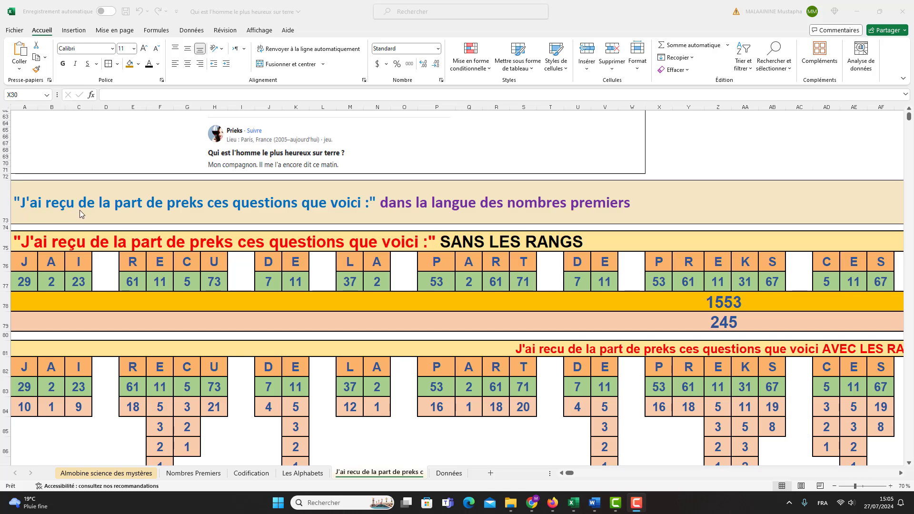
pyautogui.scroll(6, 200, 220)
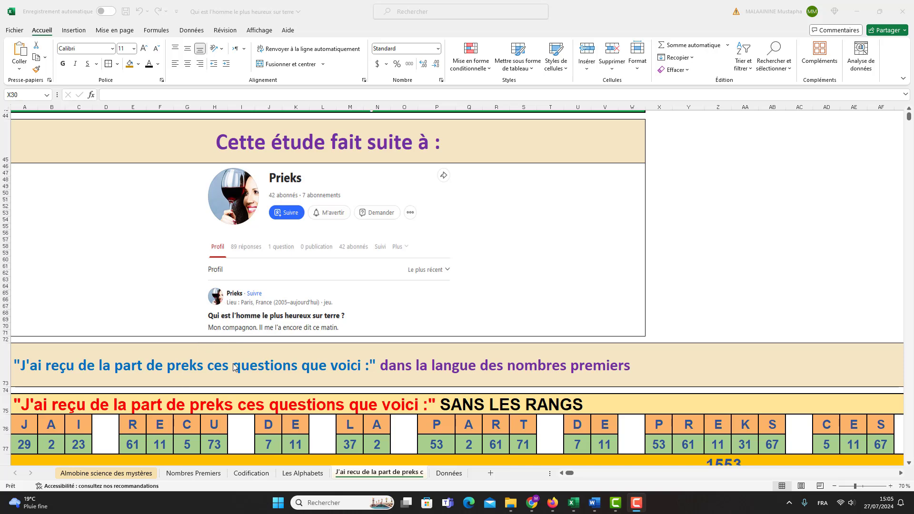
pyautogui.scroll(-1, 236, 367)
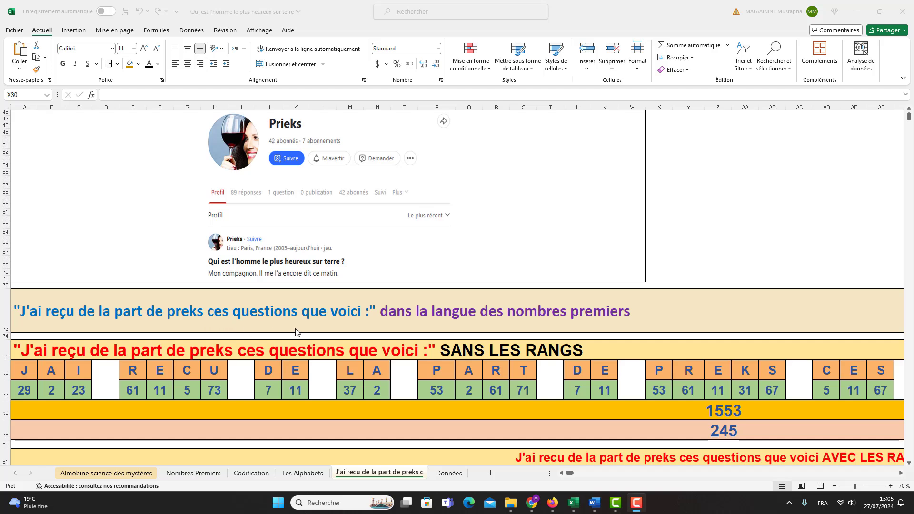
pyautogui.scroll(-3, 375, 329)
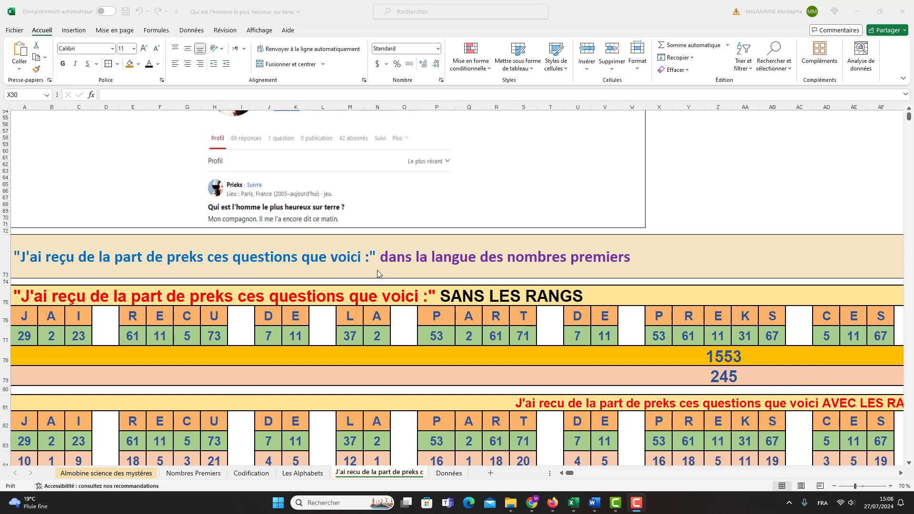
pyautogui.scroll(-3, 385, 268)
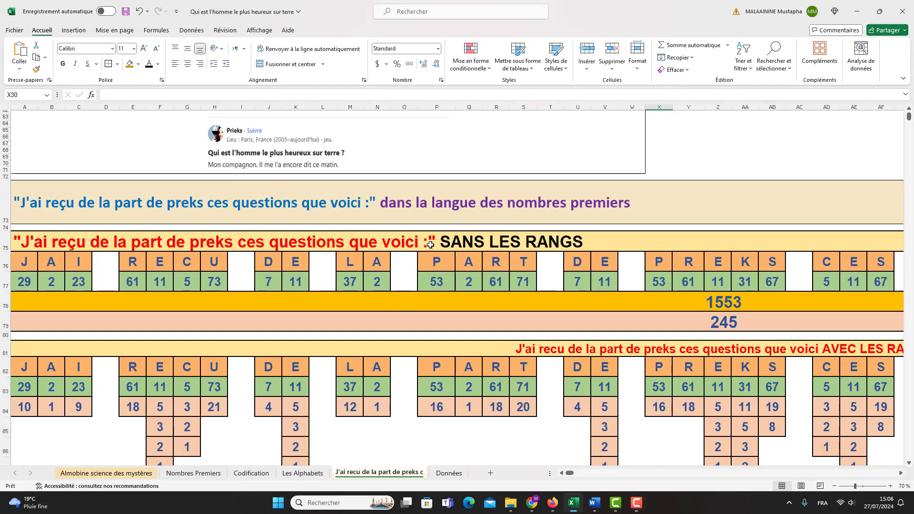
# Step: Highlight the "SANS LES RANGS" block from its heading to the total row, and select the rank row beneath it
pyautogui.moveTo(431, 234); pyautogui.dragTo(432, 256)
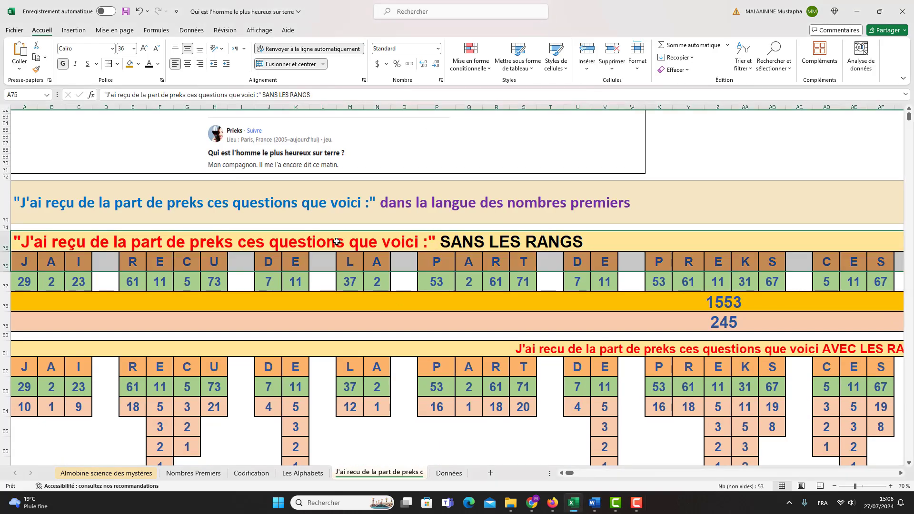
pyautogui.moveTo(337, 241); pyautogui.dragTo(634, 306)
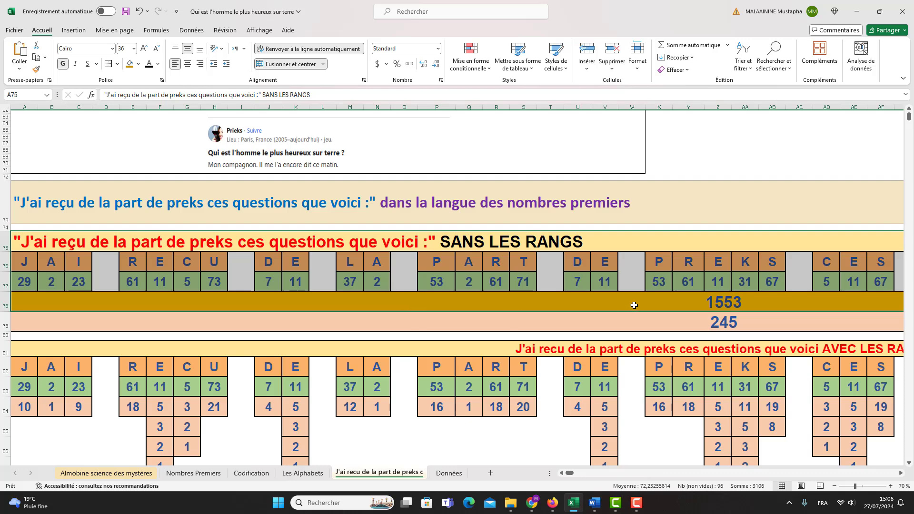
pyautogui.click(634, 305)
pyautogui.click(660, 323)
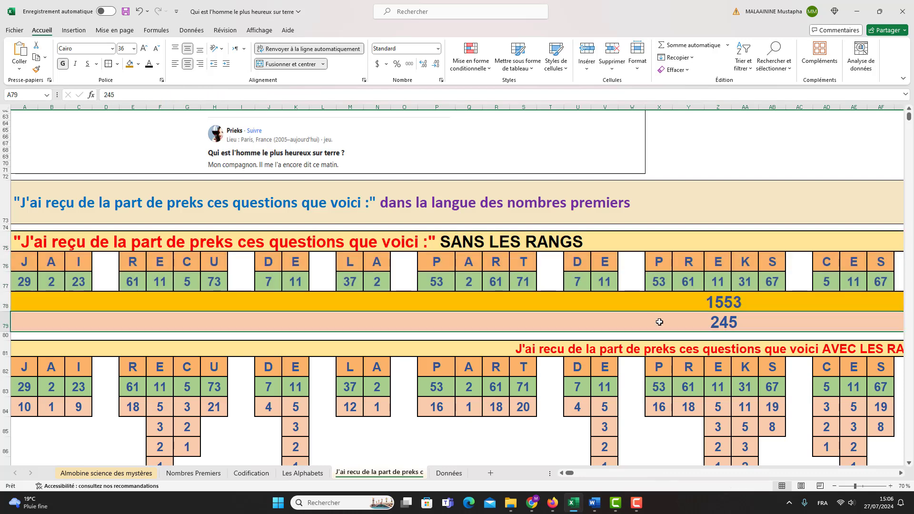
# Step: Compare the total formulas of the phrase tables without ranks (A78) and with ranks (A89)
pyautogui.scroll(-3, 660, 323)
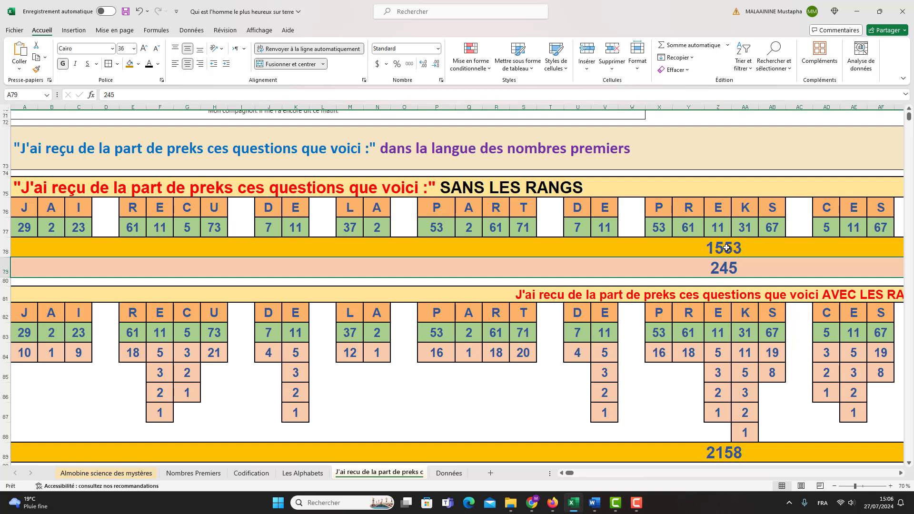
pyautogui.scroll(-2, 727, 248)
pyautogui.click(711, 169)
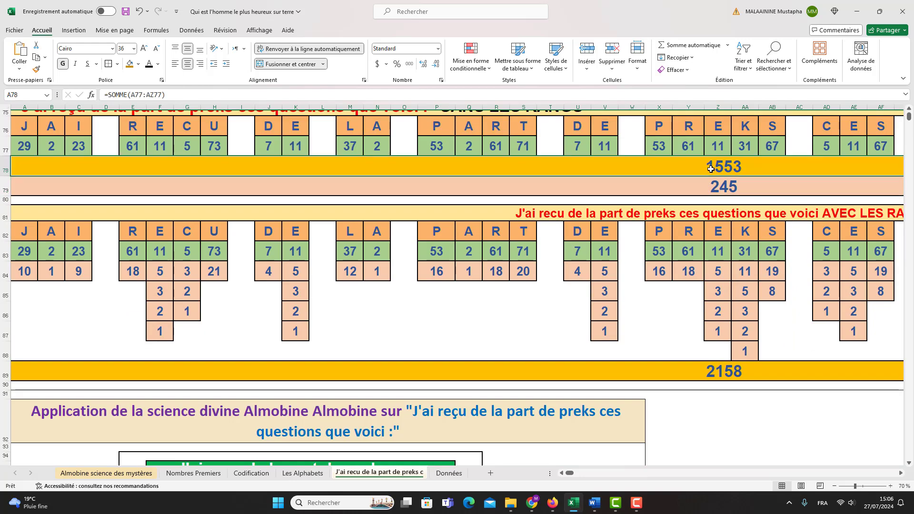
pyautogui.click(698, 374)
# Step: Review the phrase's "Sans les rangs" and "Avec les rangs" summary and the two header values of the modulo table
pyautogui.scroll(-4, 453, 306)
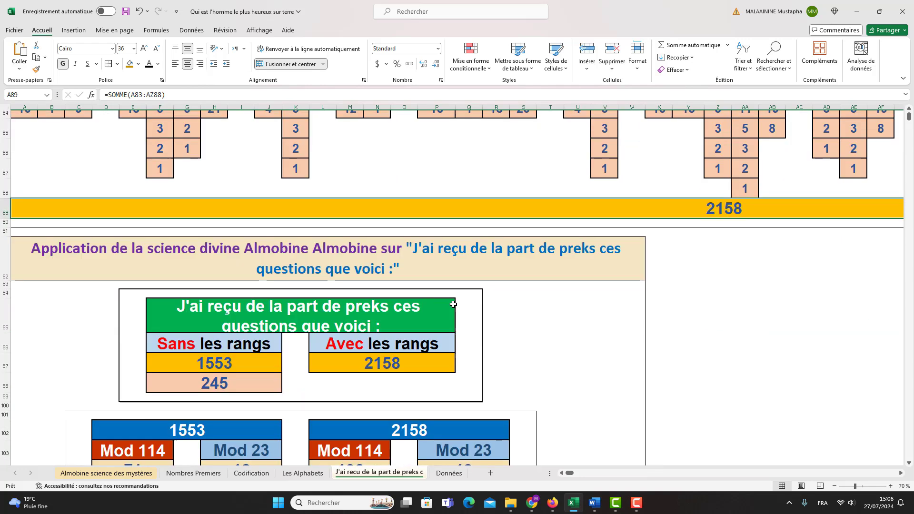
pyautogui.scroll(-3, 453, 304)
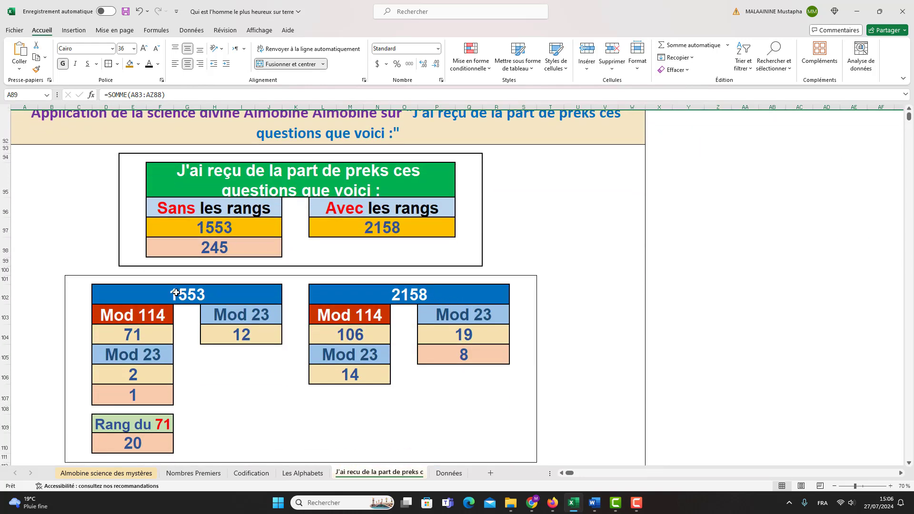
pyautogui.moveTo(176, 293); pyautogui.dragTo(359, 291)
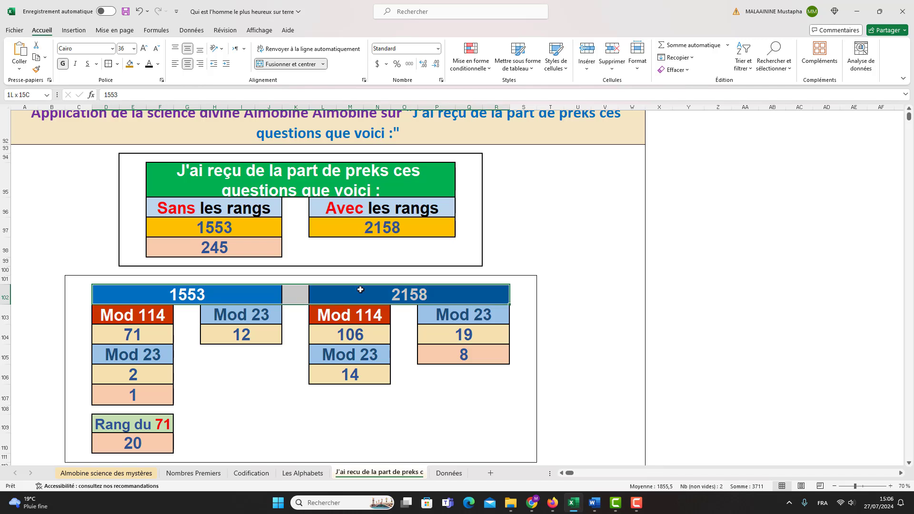
pyautogui.click(198, 230)
pyautogui.click(206, 249)
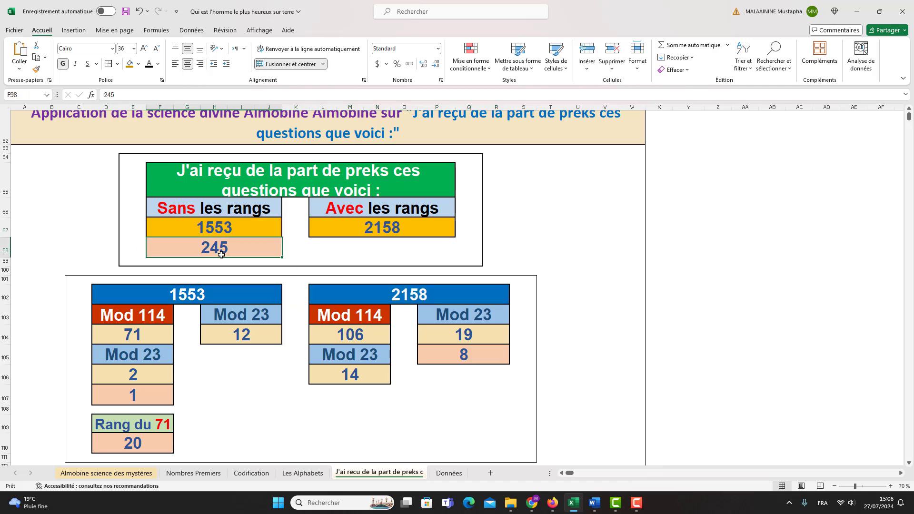
# Step: Inspect the Mod 114 and Mod 23 rows, the chain of results under 1553, and the rank of 71
pyautogui.scroll(-2, 221, 255)
pyautogui.moveTo(157, 235); pyautogui.dragTo(468, 236)
pyautogui.moveTo(142, 258); pyautogui.dragTo(448, 255)
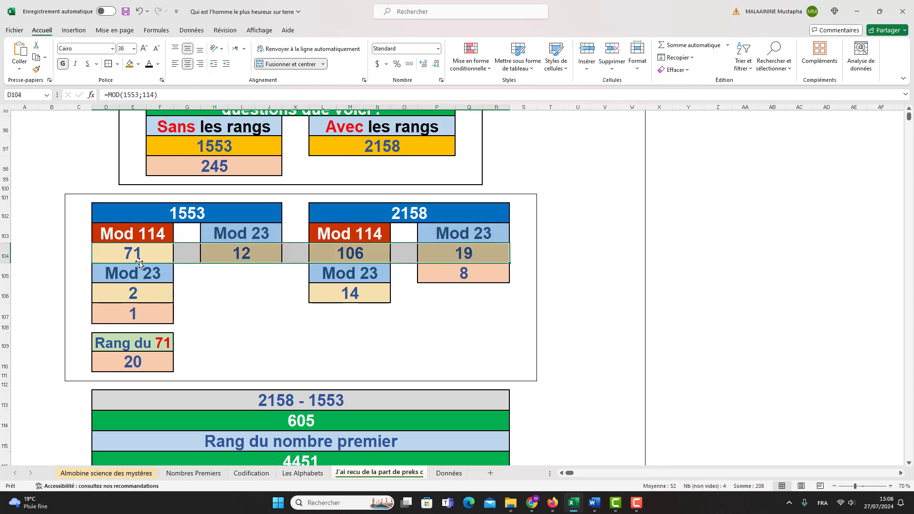
pyautogui.click(114, 257)
pyautogui.click(155, 279)
pyautogui.click(143, 291)
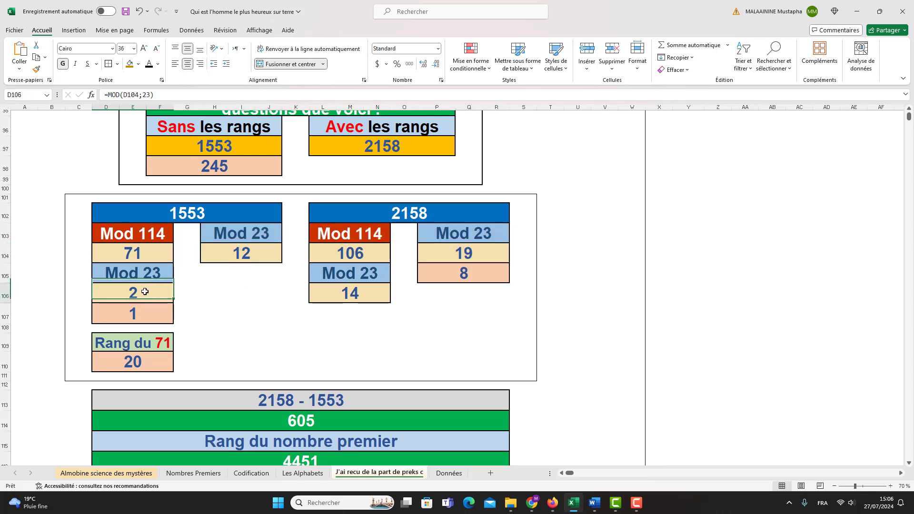
pyautogui.click(136, 312)
pyautogui.click(138, 257)
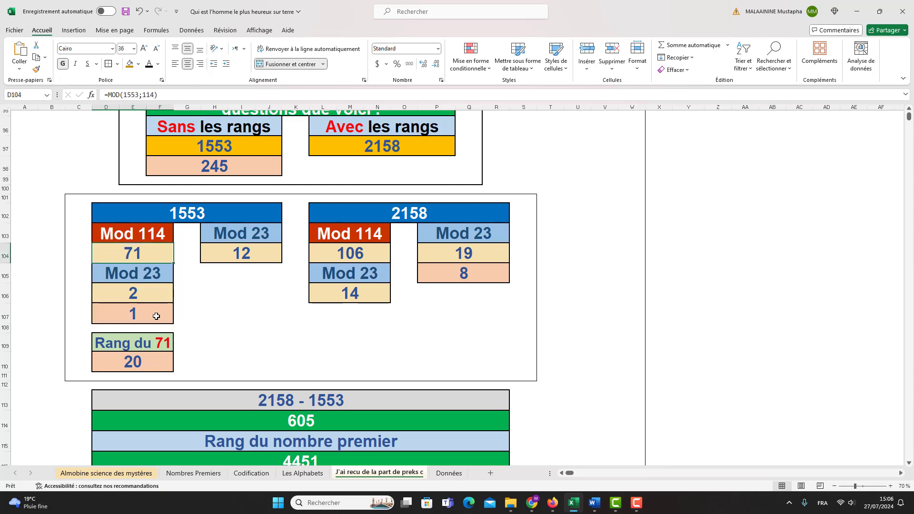
pyautogui.click(133, 366)
# Step: Inspect the Mod 114 and Mod 23 results under 2158, and highlight the whole modulo table
pyautogui.click(326, 252)
pyautogui.click(365, 269)
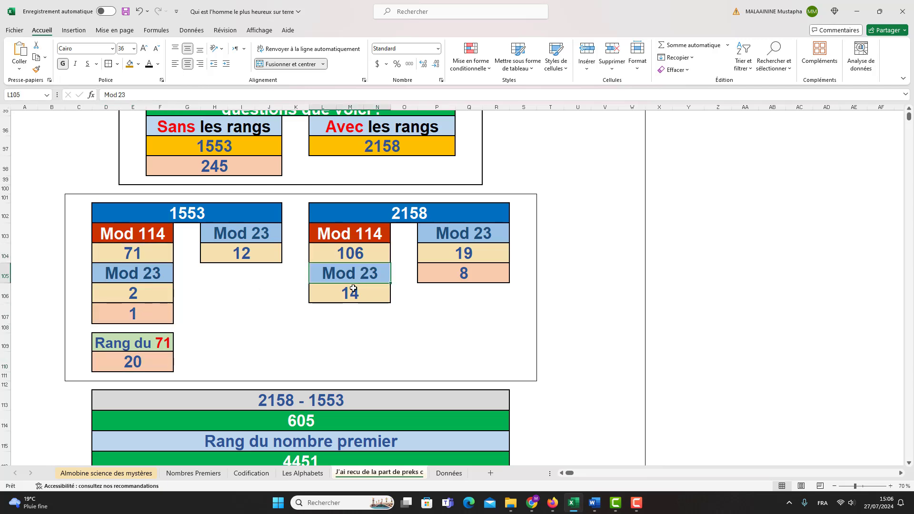
pyautogui.click(347, 292)
pyautogui.click(459, 261)
pyautogui.click(470, 267)
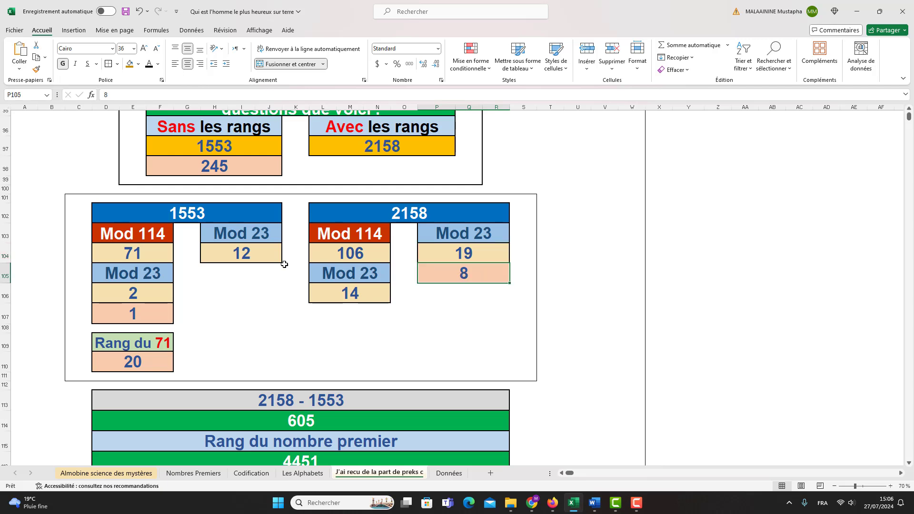
pyautogui.moveTo(195, 217); pyautogui.dragTo(463, 374)
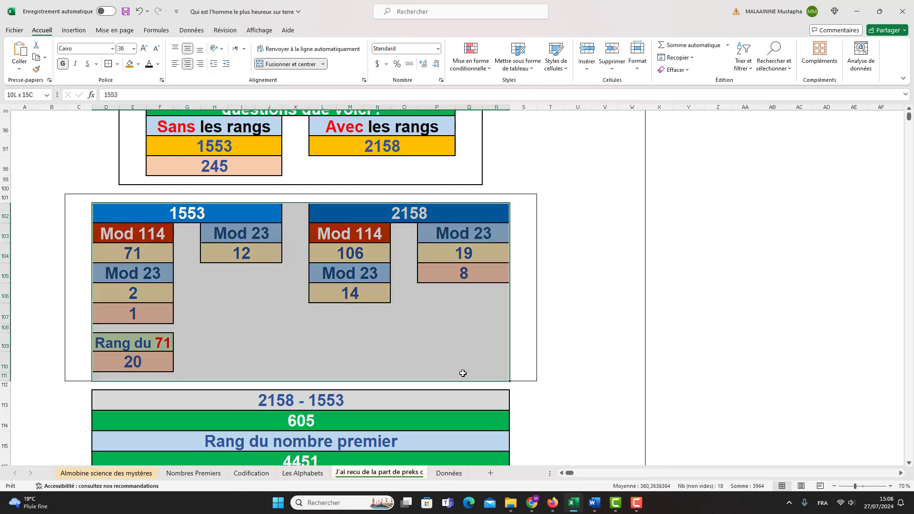
# Step: Check the formula behind the "2158 - 1553" difference in D114 and trace its source cells, leaving it unchanged
pyautogui.doubleClick(290, 421)
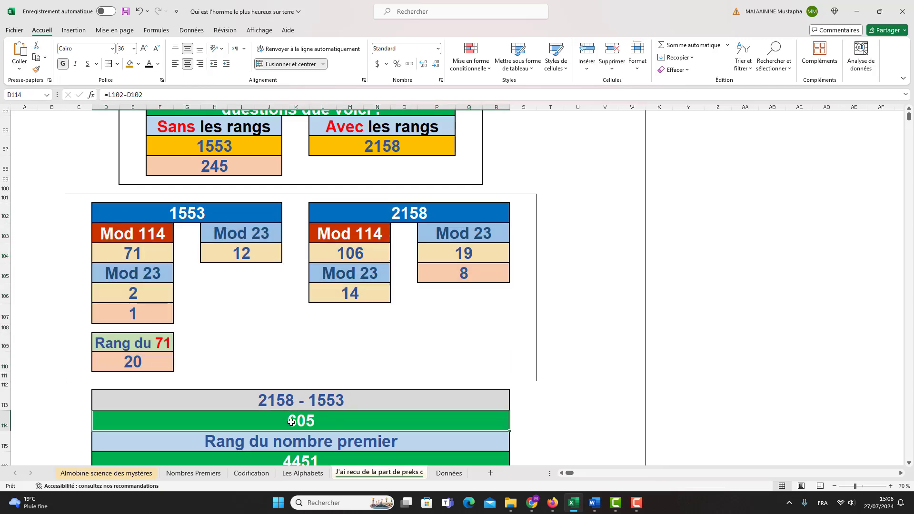
pyautogui.scroll(5, 324, 331)
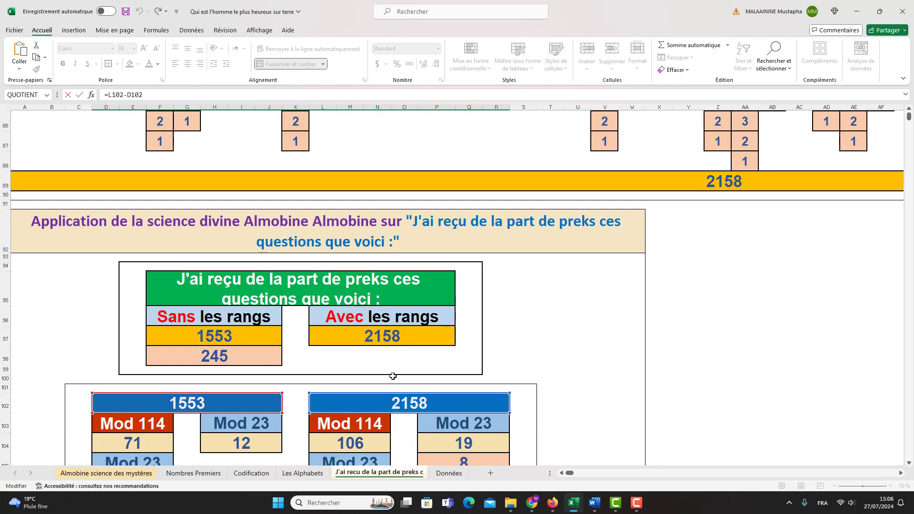
pyautogui.scroll(5, 393, 376)
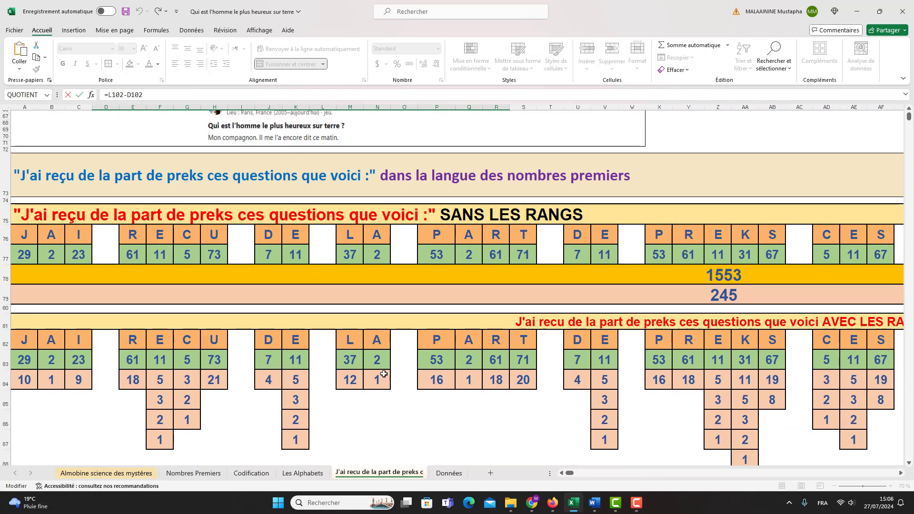
pyautogui.press('Return')
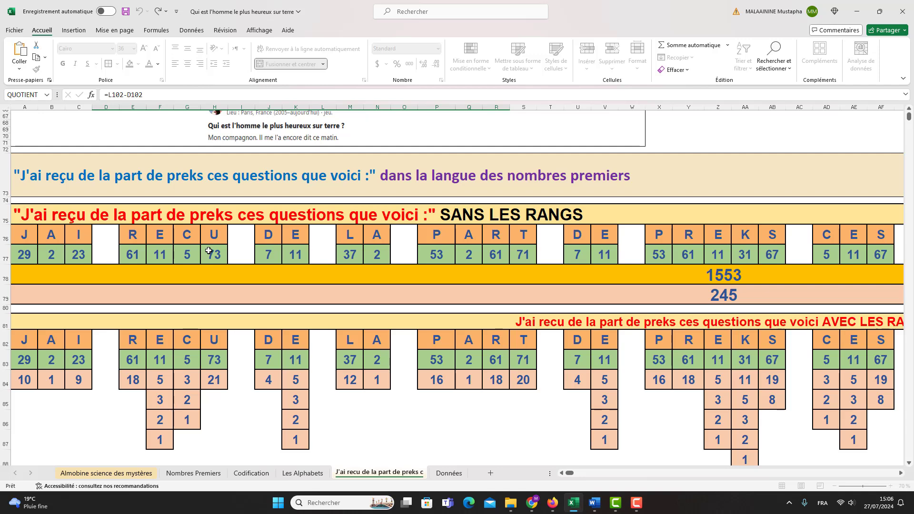
pyautogui.scroll(-1, 257, 294)
pyautogui.click(292, 333)
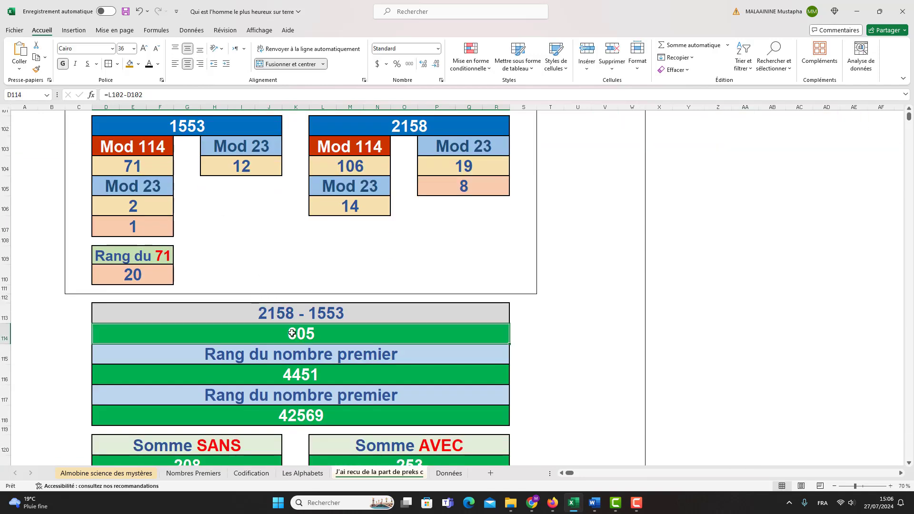
# Step: Inspect the two successive "Rang du nombre premier" values below the difference, in D116 and D118
pyautogui.scroll(-1, 309, 335)
pyautogui.click(308, 320)
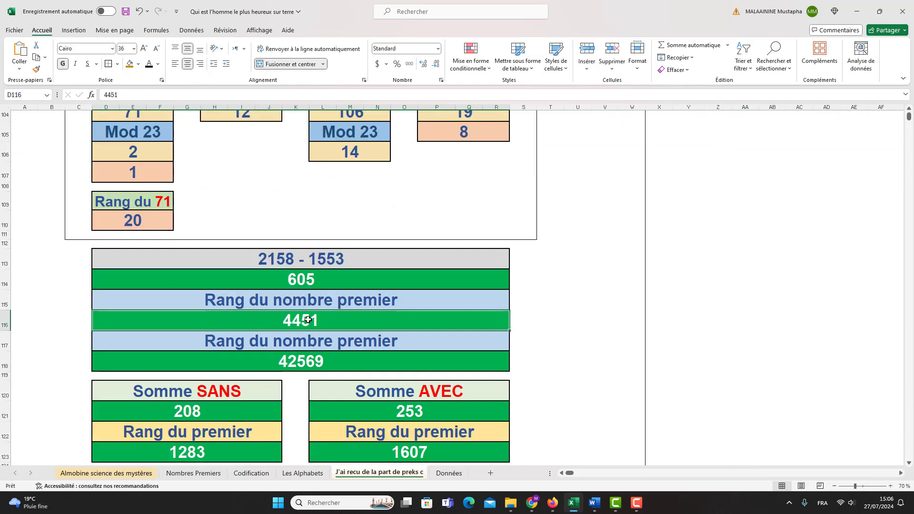
pyautogui.scroll(-1, 314, 313)
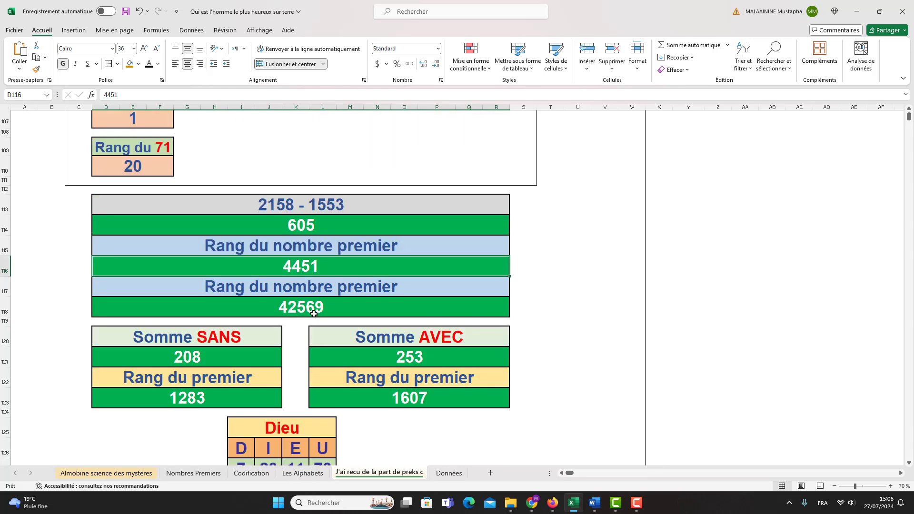
pyautogui.click(306, 309)
# Step: Check which cells the "Somme SANS" formula in D121 adds up, leaving the formula unchanged
pyautogui.doubleClick(183, 363)
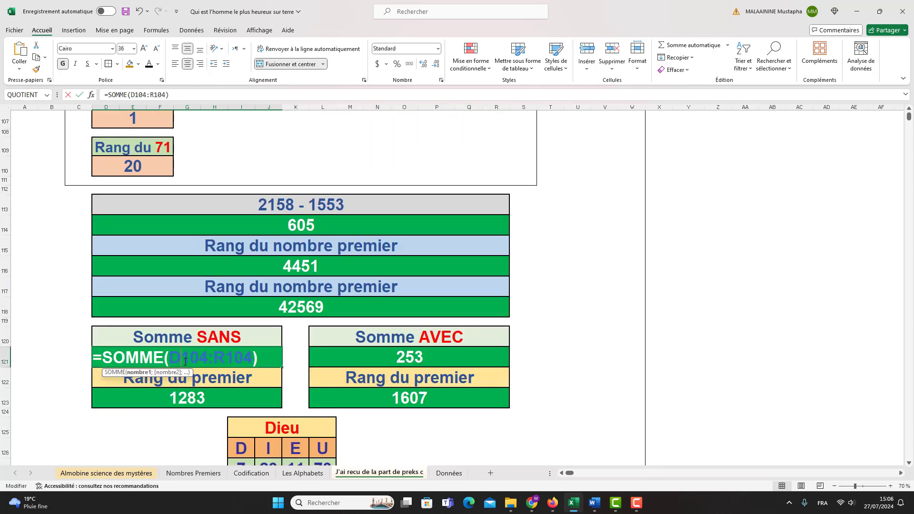
pyautogui.scroll(3, 186, 355)
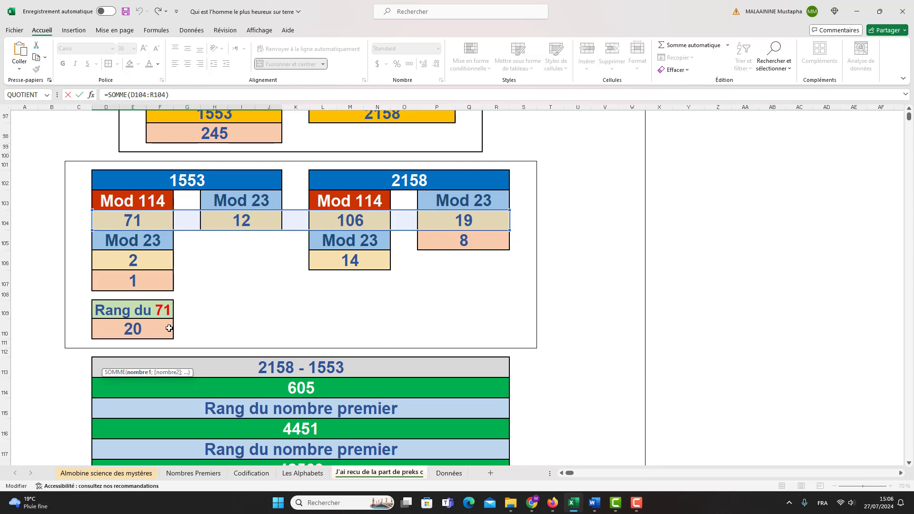
pyautogui.press('Return')
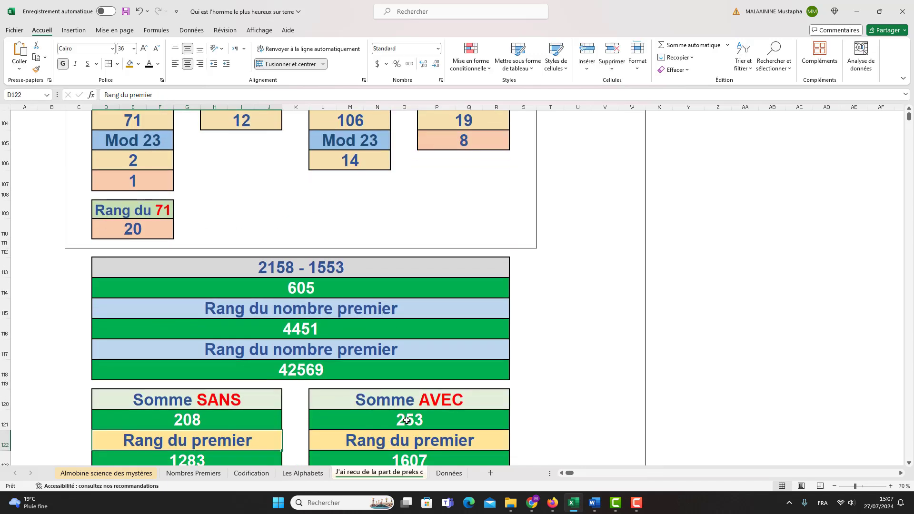
# Step: Check which cells of the modulo table the "Somme AVEC" formula adds up, leaving it unchanged
pyautogui.doubleClick(408, 421)
pyautogui.press('Return')
pyautogui.scroll(2, 147, 281)
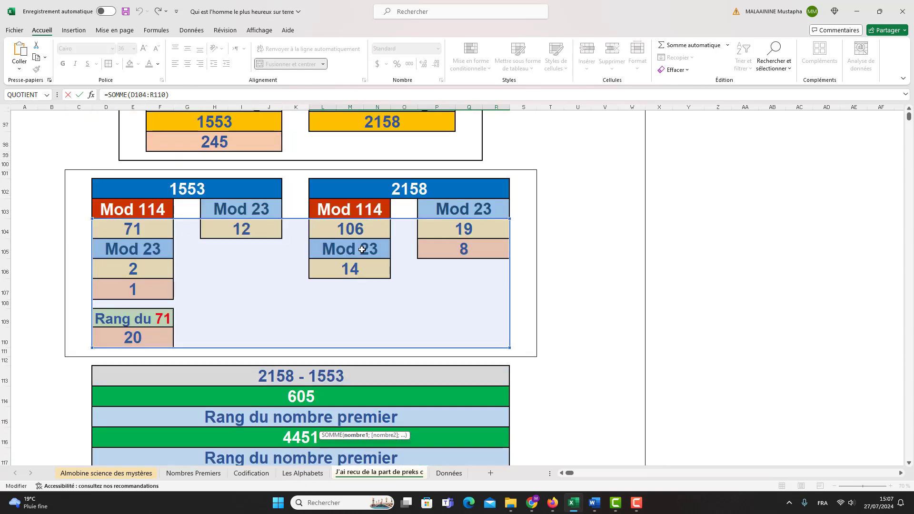
# Step: Review the "Somme SANS" and "Somme AVEC" results together with the "Rang du premier" value beneath each
pyautogui.scroll(-3, 362, 249)
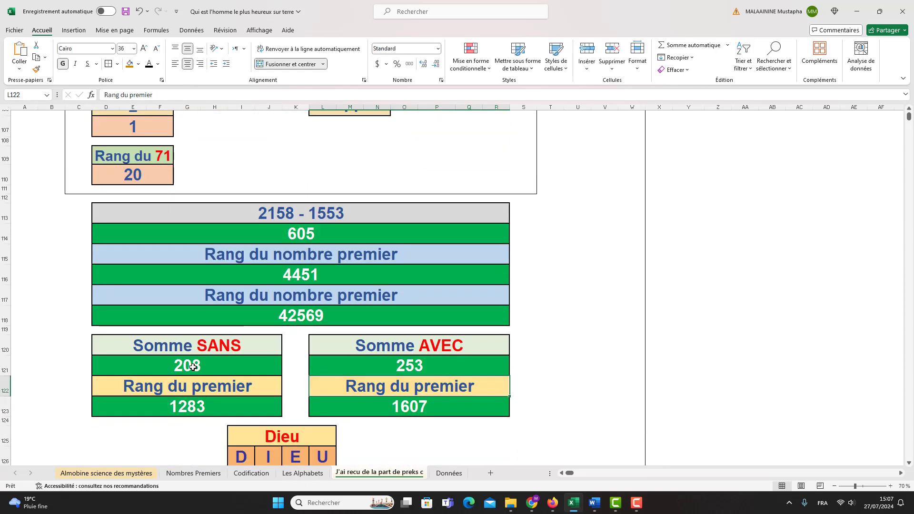
pyautogui.click(193, 367)
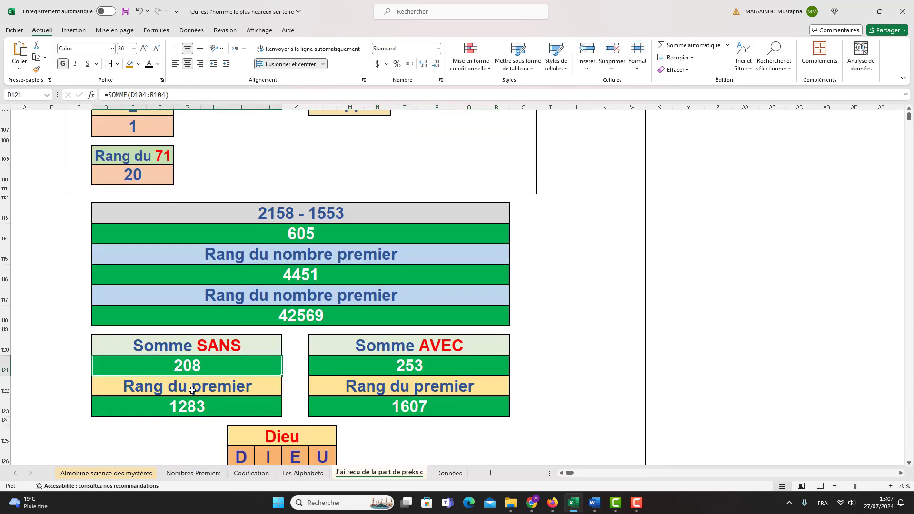
pyautogui.click(405, 368)
# Step: Review the "Dieu" and "La durée de la révélation" blocks and check which of their cells the "114 * 4 - 23*2" formula in D135 uses
pyautogui.scroll(-2, 412, 405)
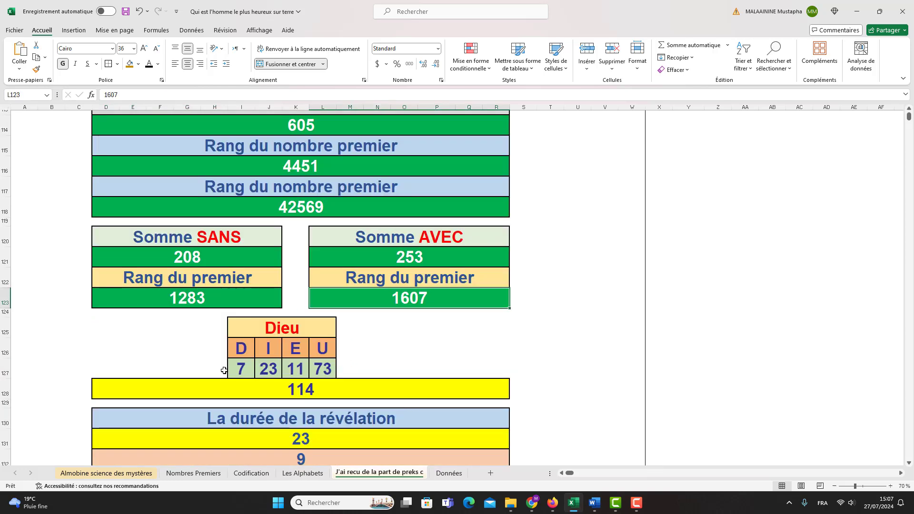
pyautogui.moveTo(80, 326); pyautogui.dragTo(486, 381)
pyautogui.scroll(-1, 428, 379)
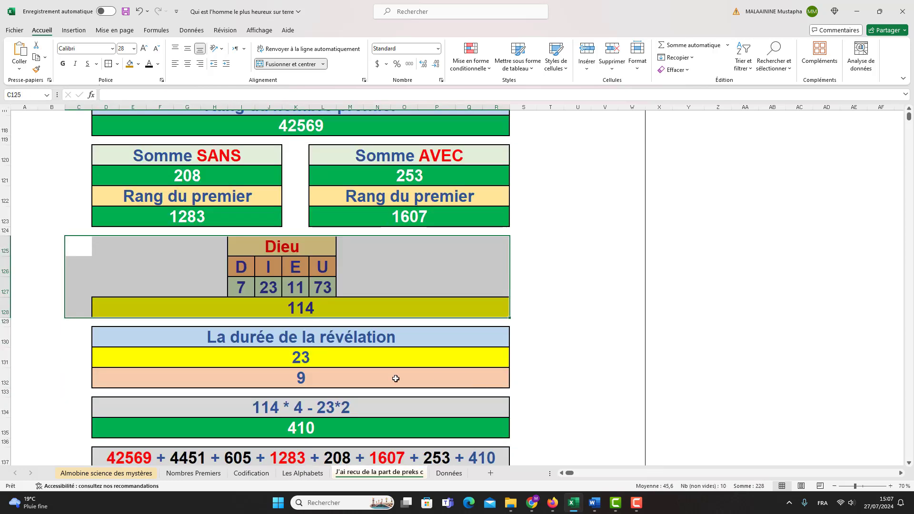
pyautogui.moveTo(300, 340); pyautogui.dragTo(300, 379)
pyautogui.doubleClick(297, 427)
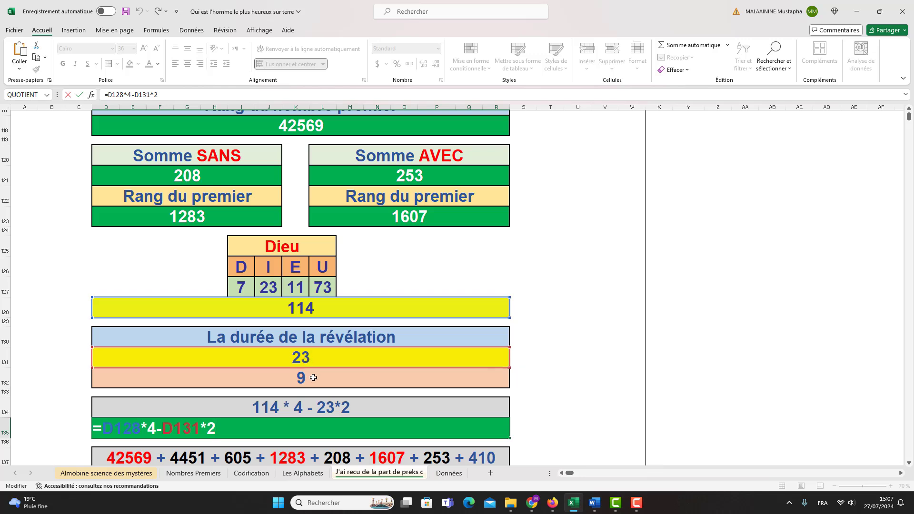
pyautogui.press('Return')
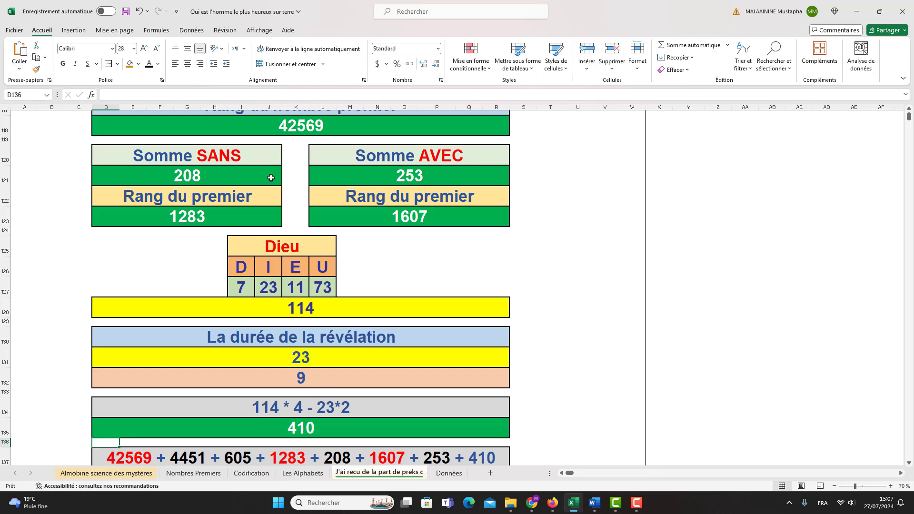
# Step: Inspect the long addition formula in D138 and trace each of its source cells through the difference, rank and sum blocks above
pyautogui.moveTo(264, 121); pyautogui.dragTo(267, 181)
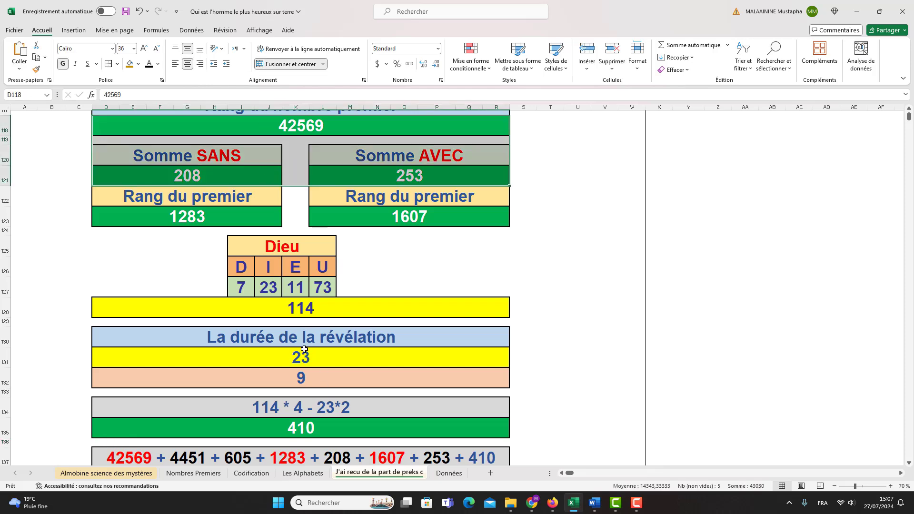
pyautogui.click(312, 424)
pyautogui.scroll(-1, 312, 424)
pyautogui.doubleClick(313, 418)
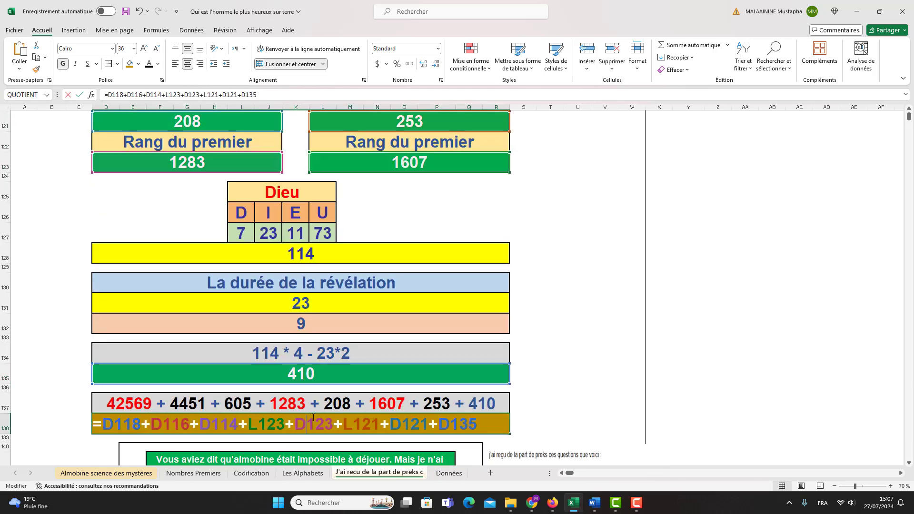
pyautogui.scroll(6, 313, 417)
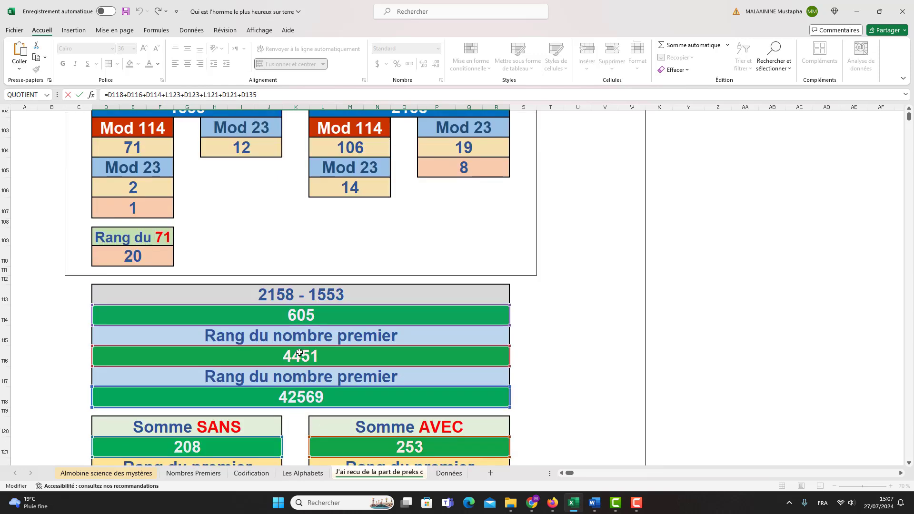
pyautogui.scroll(-4, 299, 353)
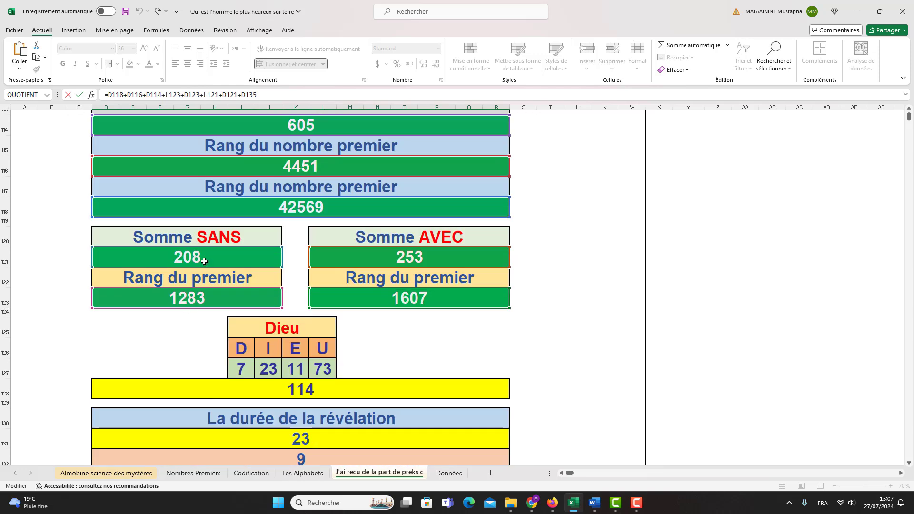
pyautogui.scroll(-3, 399, 257)
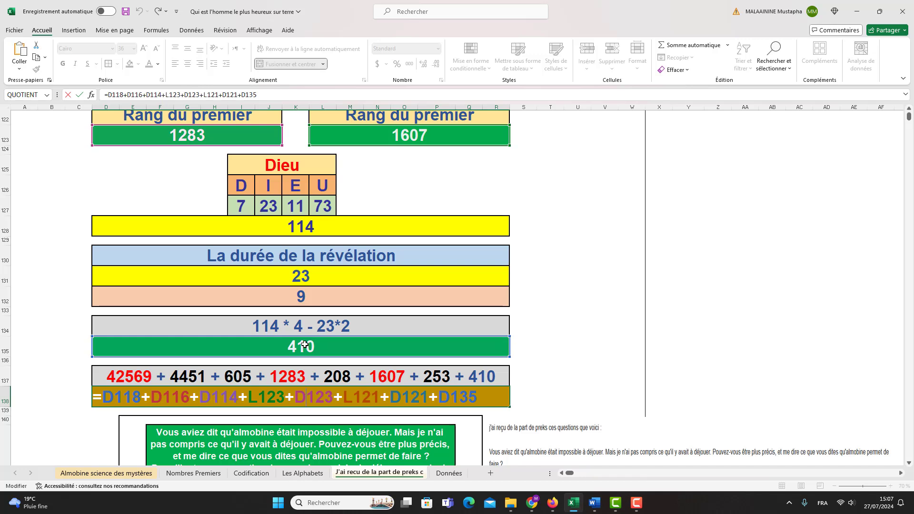
pyautogui.press('Return')
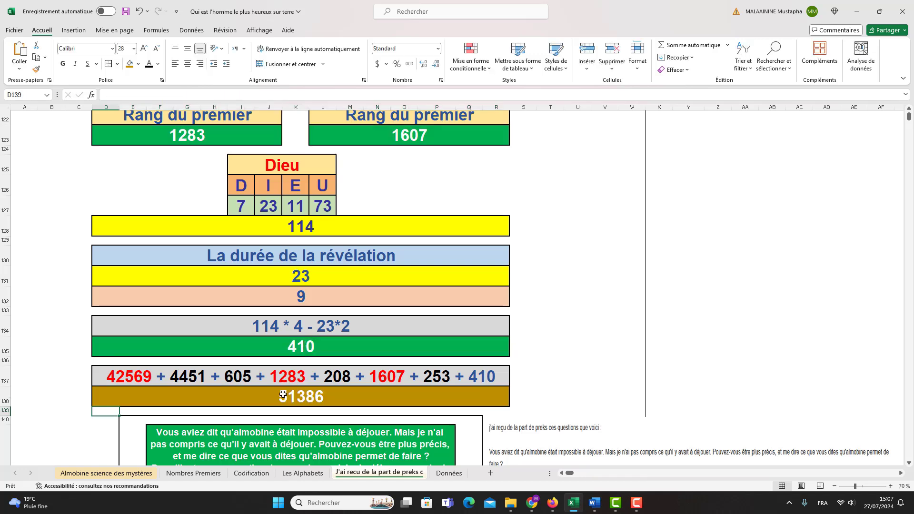
# Step: Compare the long addition's total in D138 with the "29675 + 21711" total in D147 below the quoted question
pyautogui.click(283, 395)
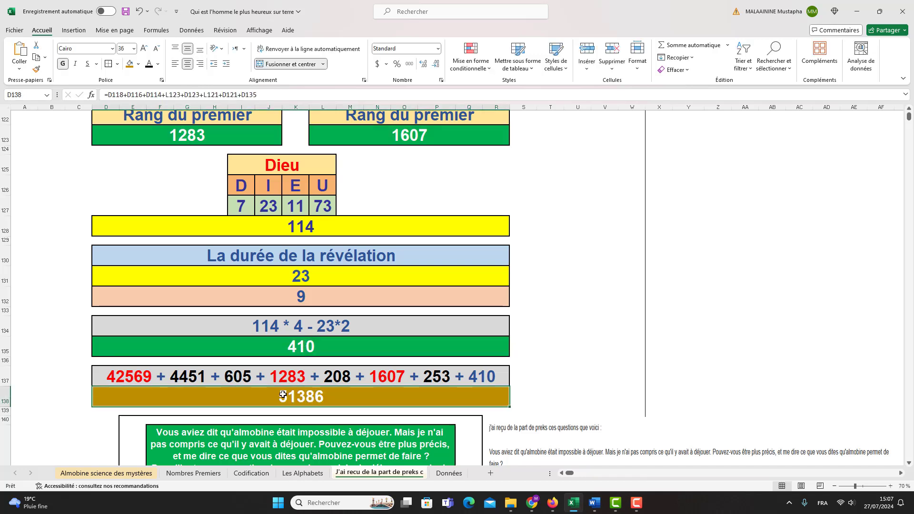
pyautogui.scroll(2, 222, 228)
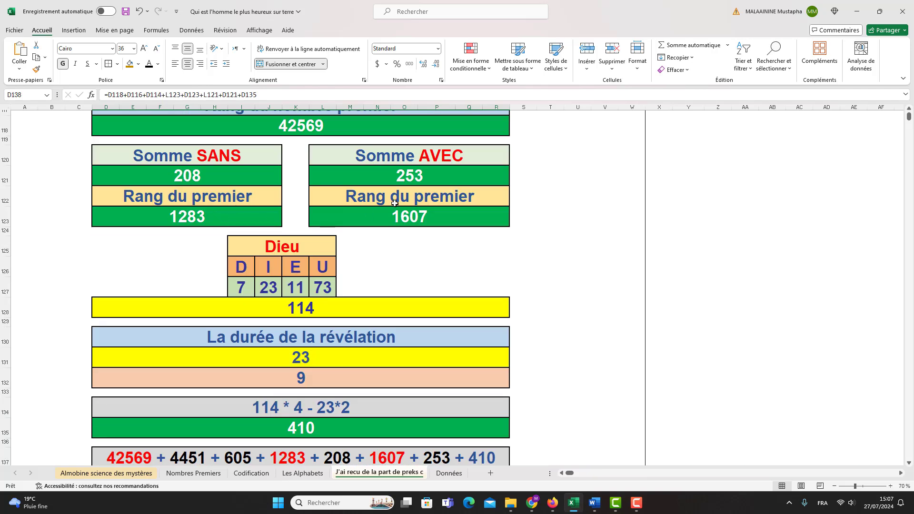
pyautogui.scroll(-1, 437, 204)
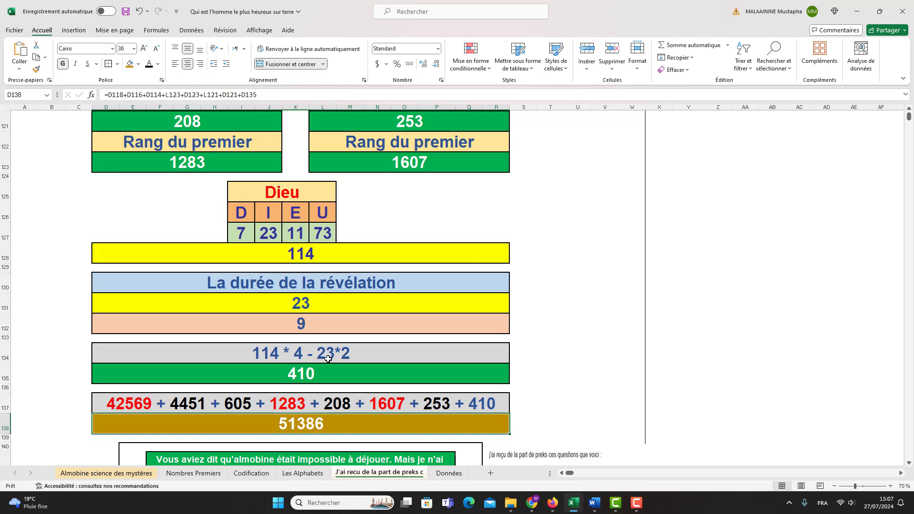
pyautogui.scroll(-2, 328, 358)
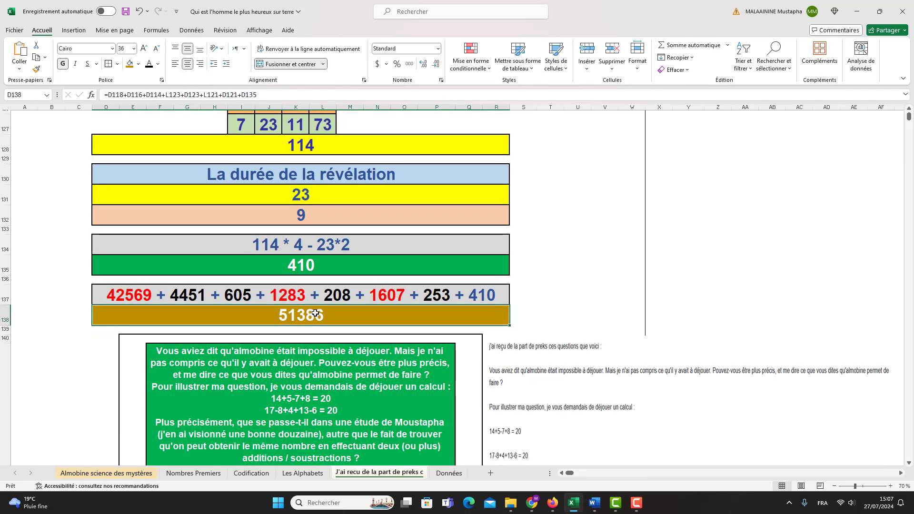
pyautogui.scroll(-3, 316, 314)
pyautogui.click(300, 451)
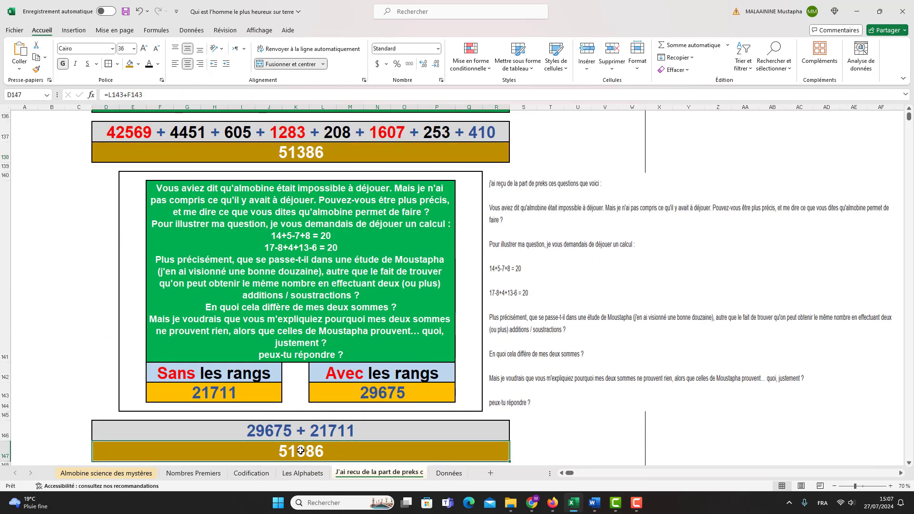